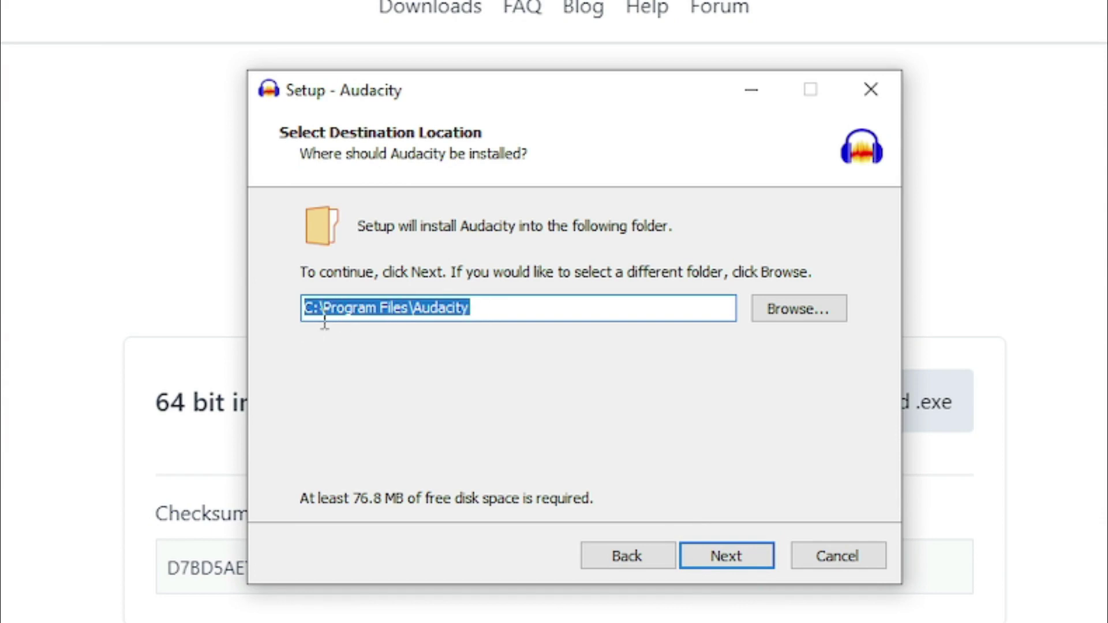
- Install Audacity in C:\Program Files\Audacity with a desktop shortcut, keep preferences unreset, and launch it when setup finishes
{"action": "left_click", "coordinate": [722, 554]}
{"action": "left_click", "coordinate": [698, 469]}
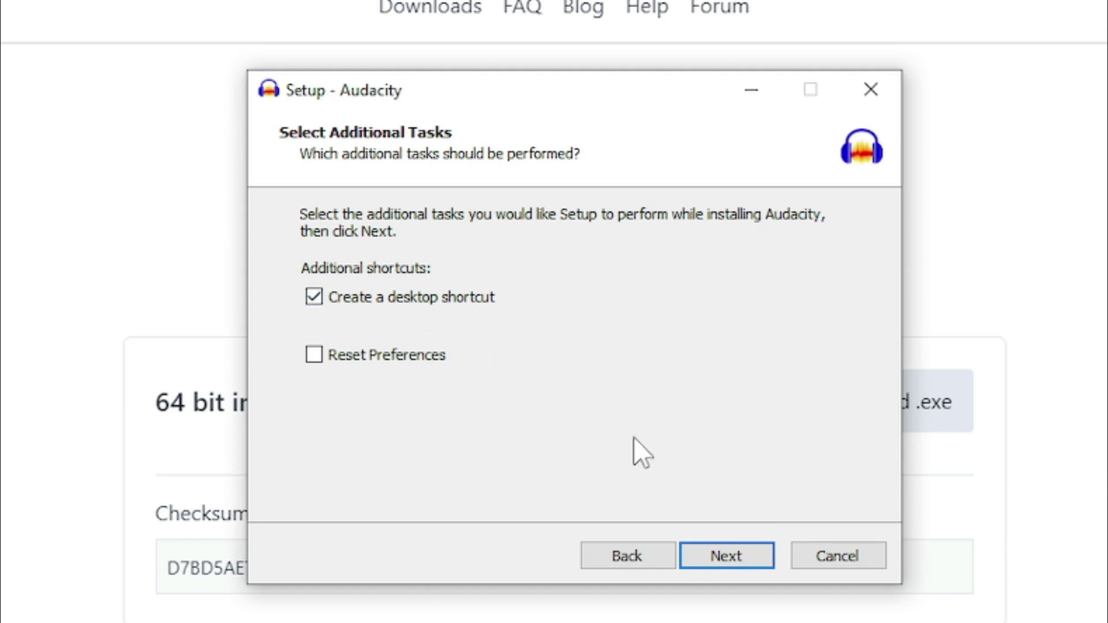
{"action": "left_click", "coordinate": [728, 557]}
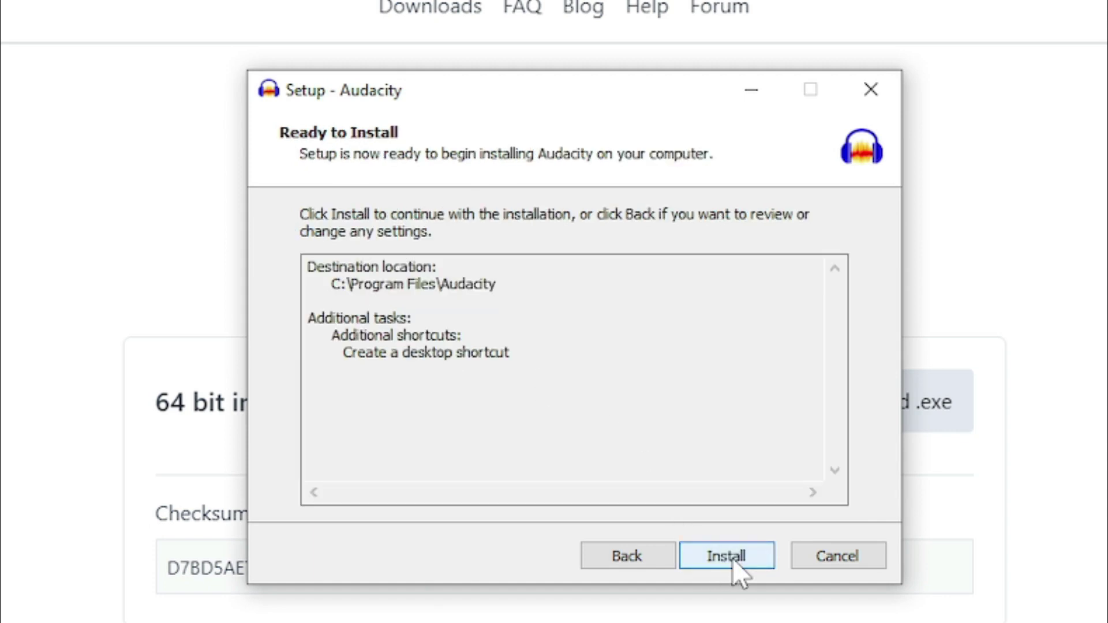
{"action": "left_click", "coordinate": [732, 559]}
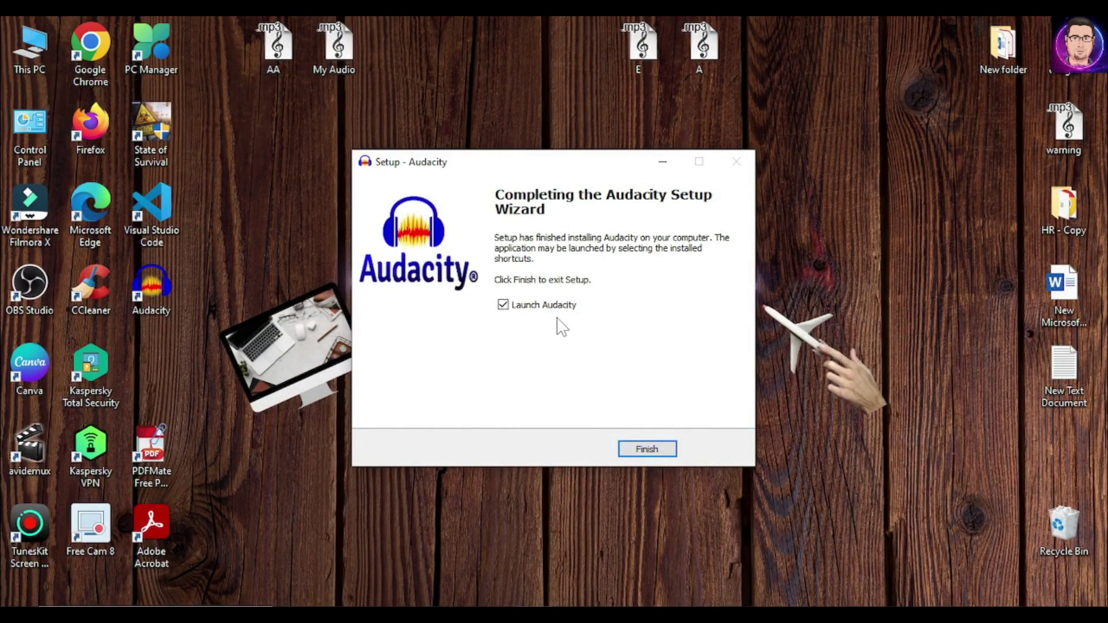
{"action": "left_click", "coordinate": [647, 450]}
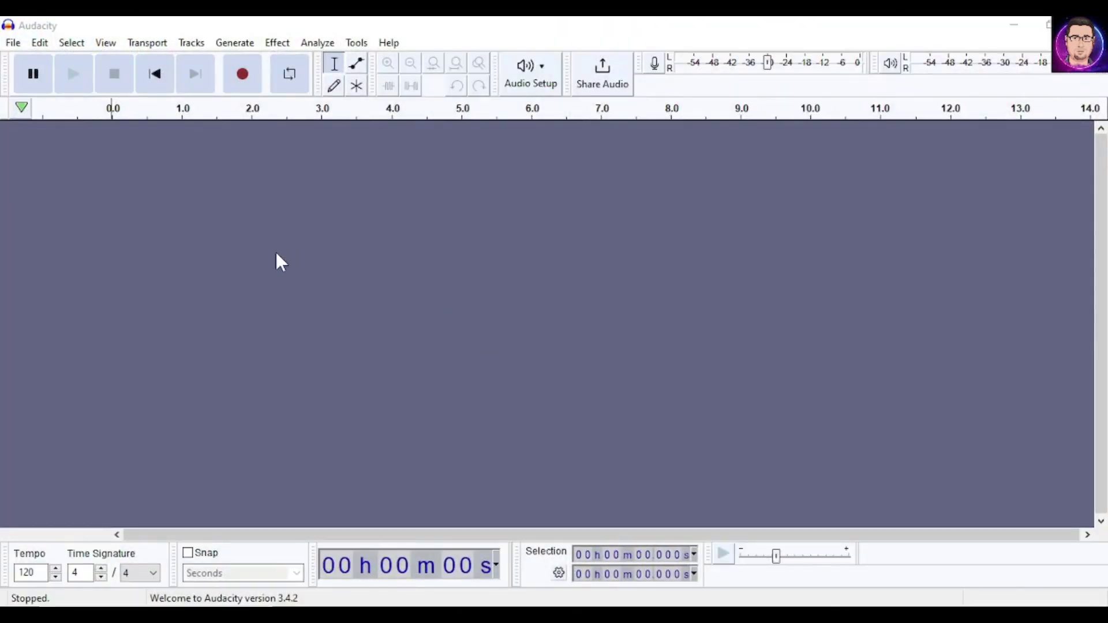
- Open the MP3 file My Audio from the Desktop in Audacity
{"action": "left_click", "coordinate": [1013, 26]}
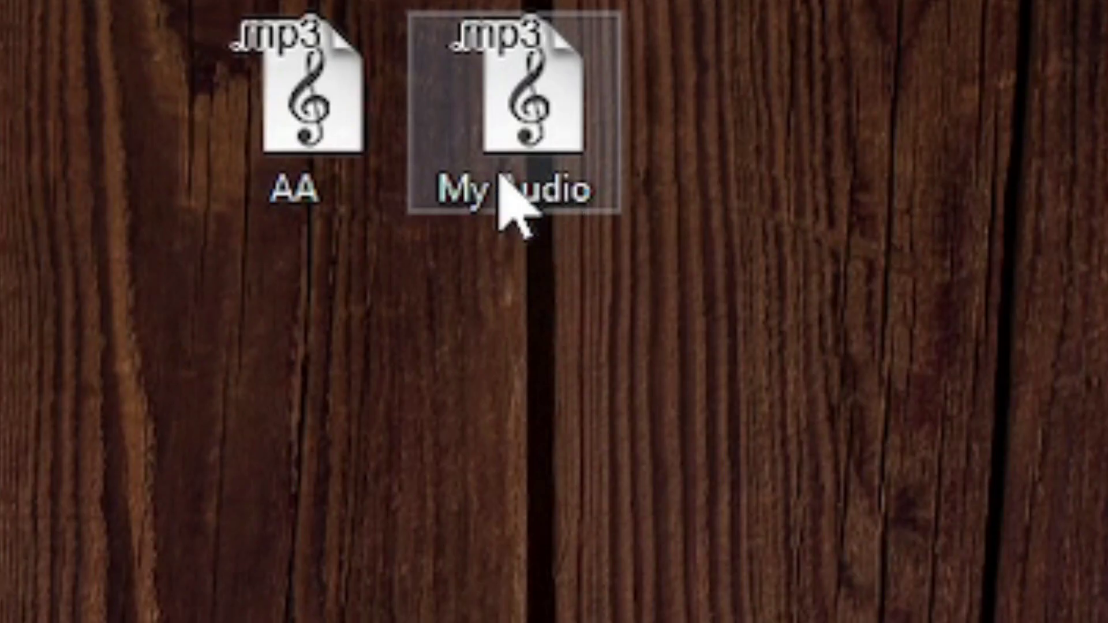
{"action": "mouse_move", "coordinate": [338, 68]}
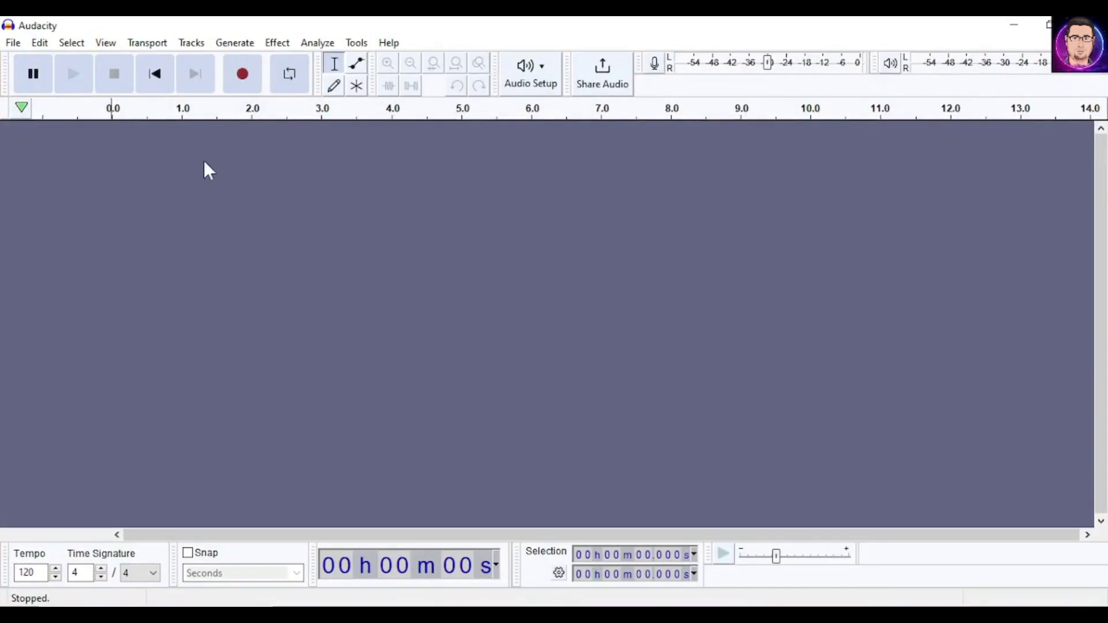
{"action": "left_click", "coordinate": [12, 44]}
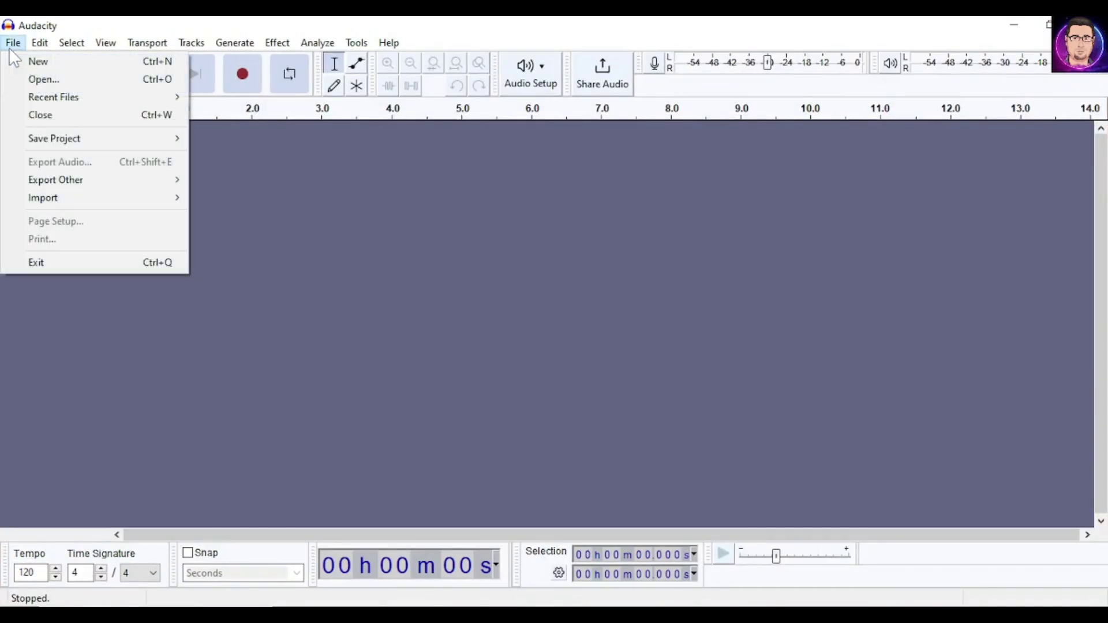
{"action": "left_click", "coordinate": [32, 78]}
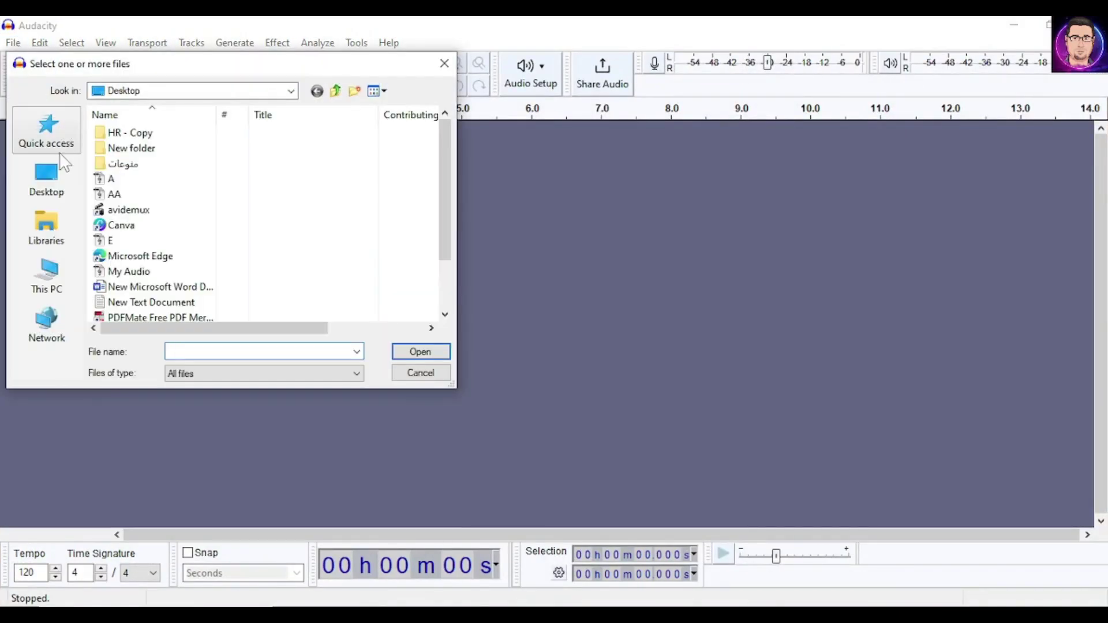
{"action": "left_click", "coordinate": [53, 192]}
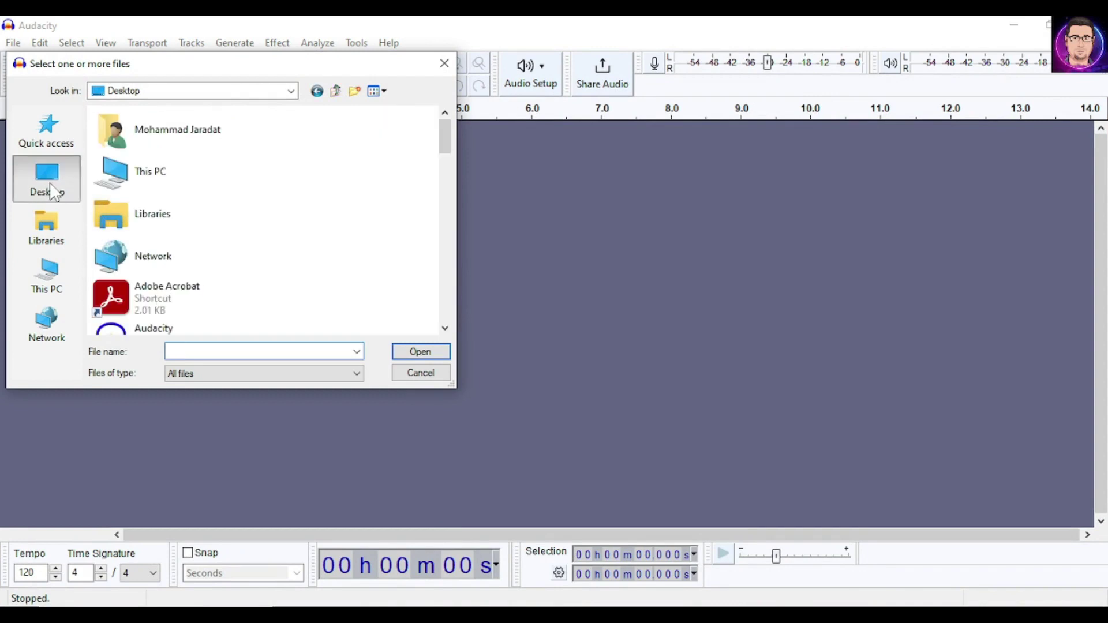
{"action": "scroll", "coordinate": [178, 233], "scroll_direction": "down", "scroll_amount": 5}
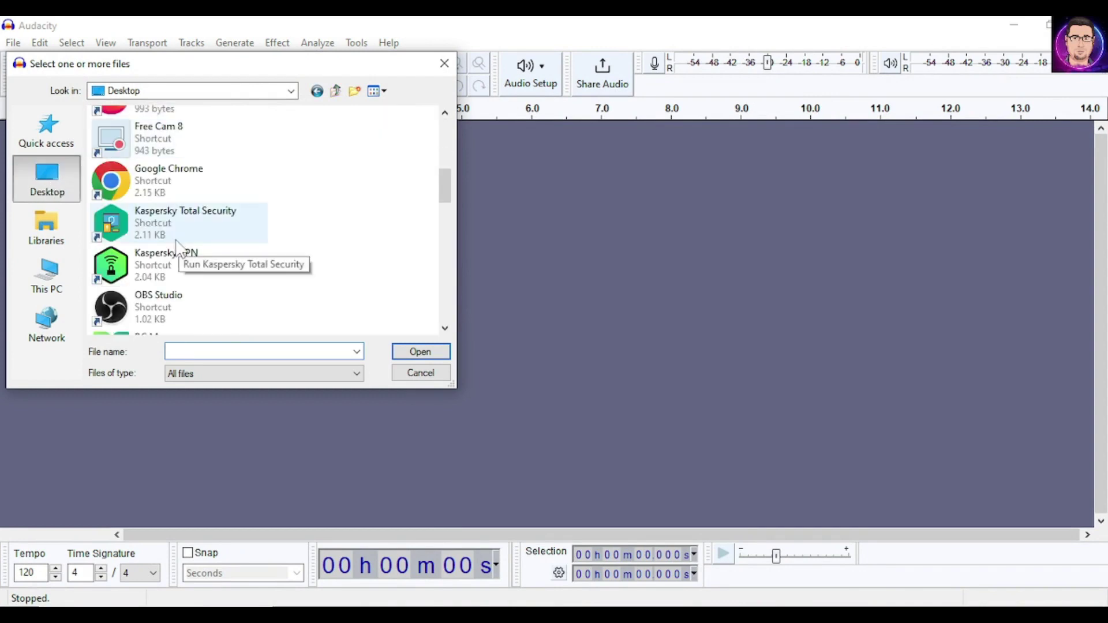
{"action": "left_click", "coordinate": [153, 219]}
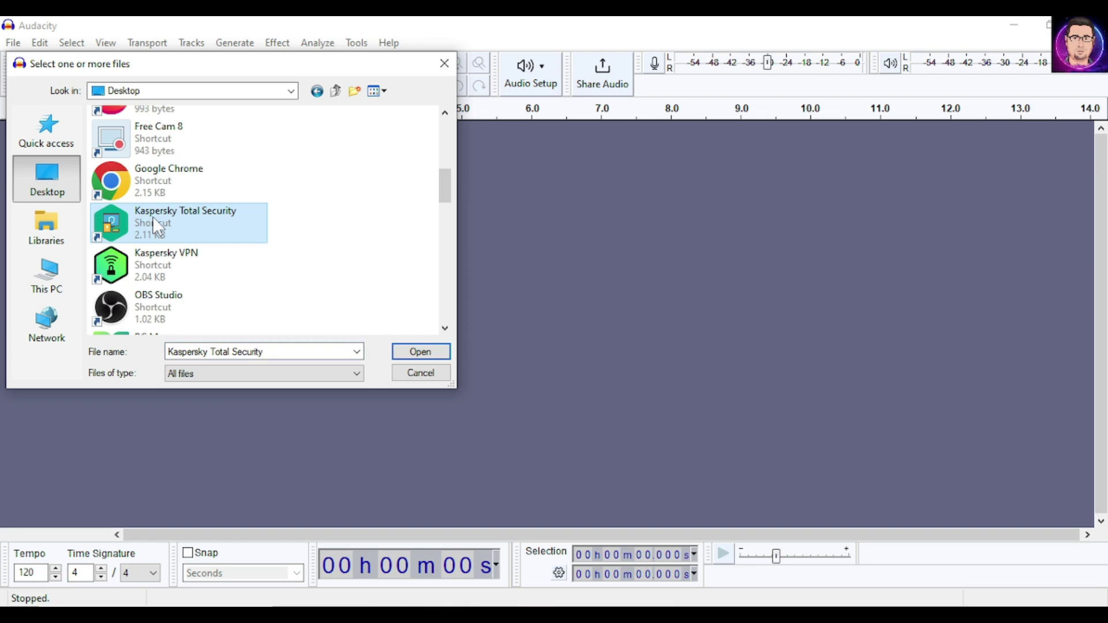
{"action": "key", "text": "m"}
{"action": "key", "text": "y"}
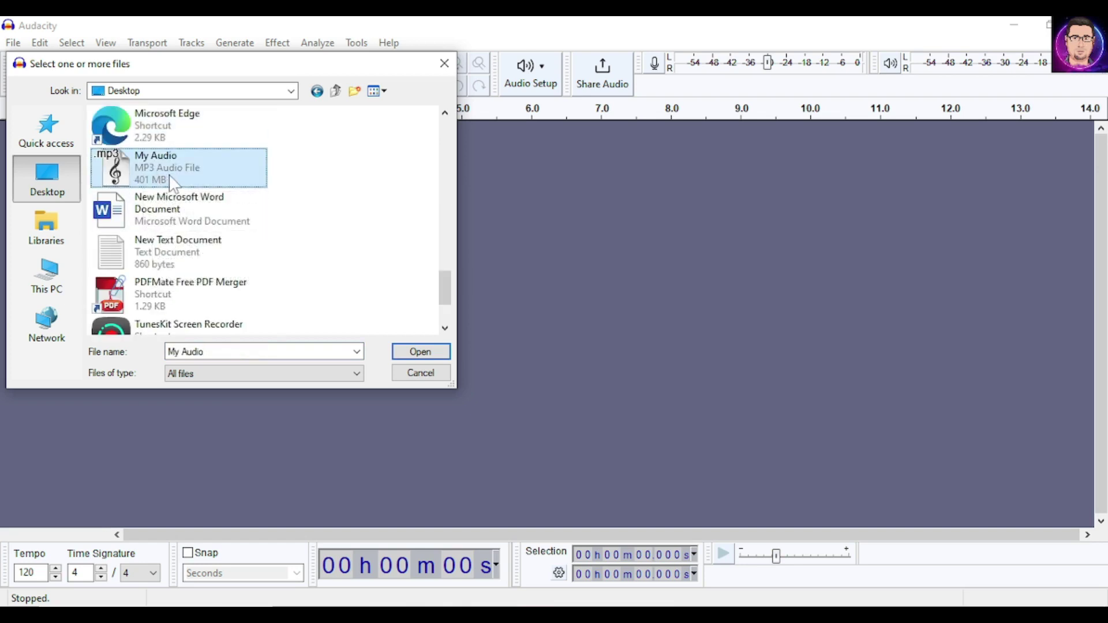
{"action": "left_click", "coordinate": [414, 358]}
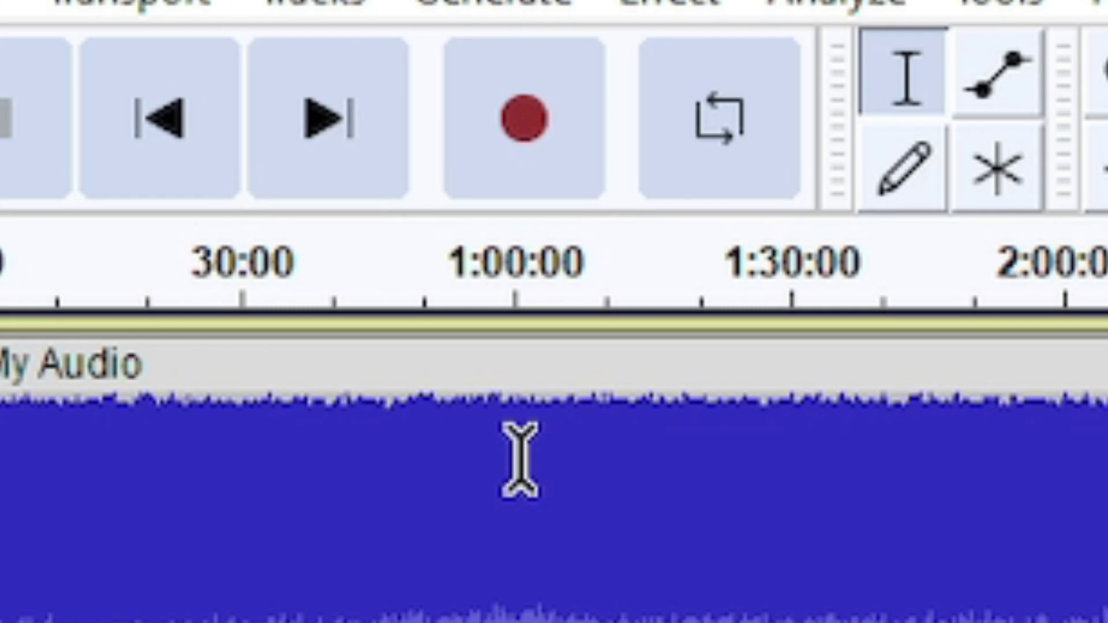
- Add labels at about 1:01:00 and 2:00:00 on the My Audio track and name them 2 and 3
{"action": "left_click", "coordinate": [520, 459]}
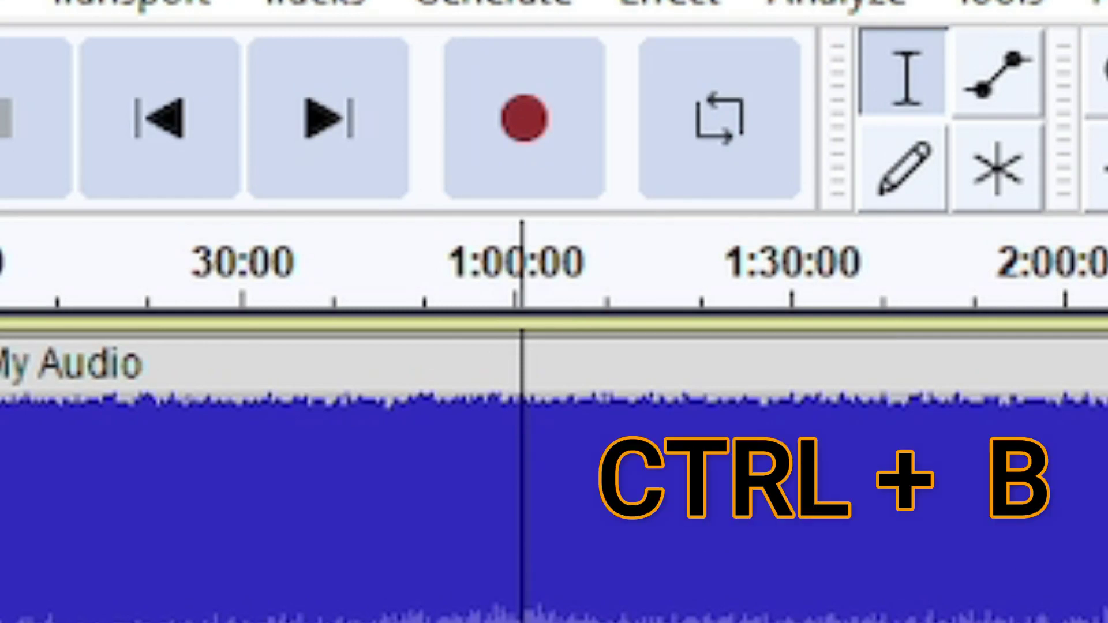
{"action": "key", "text": "ctrl+b"}
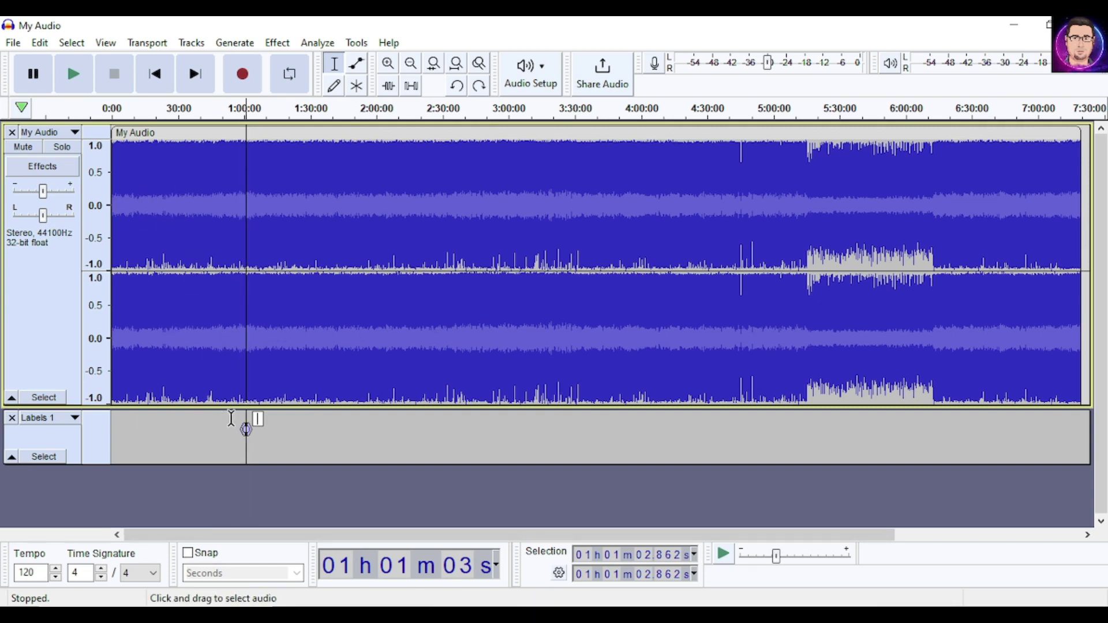
{"action": "left_click", "coordinate": [378, 143]}
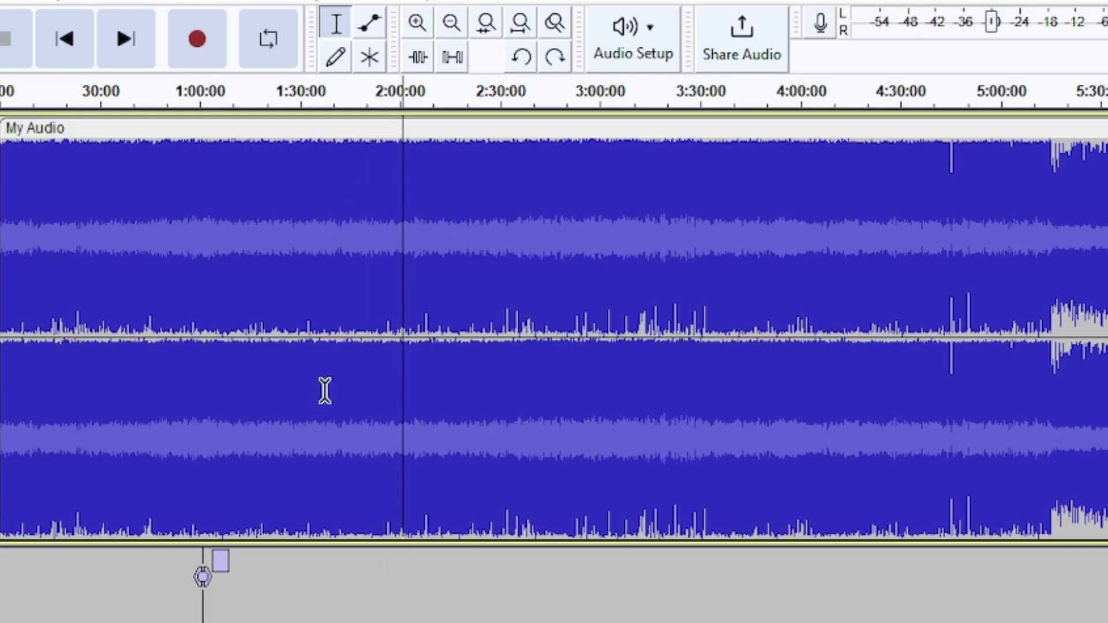
{"action": "key", "text": "ctrl+b"}
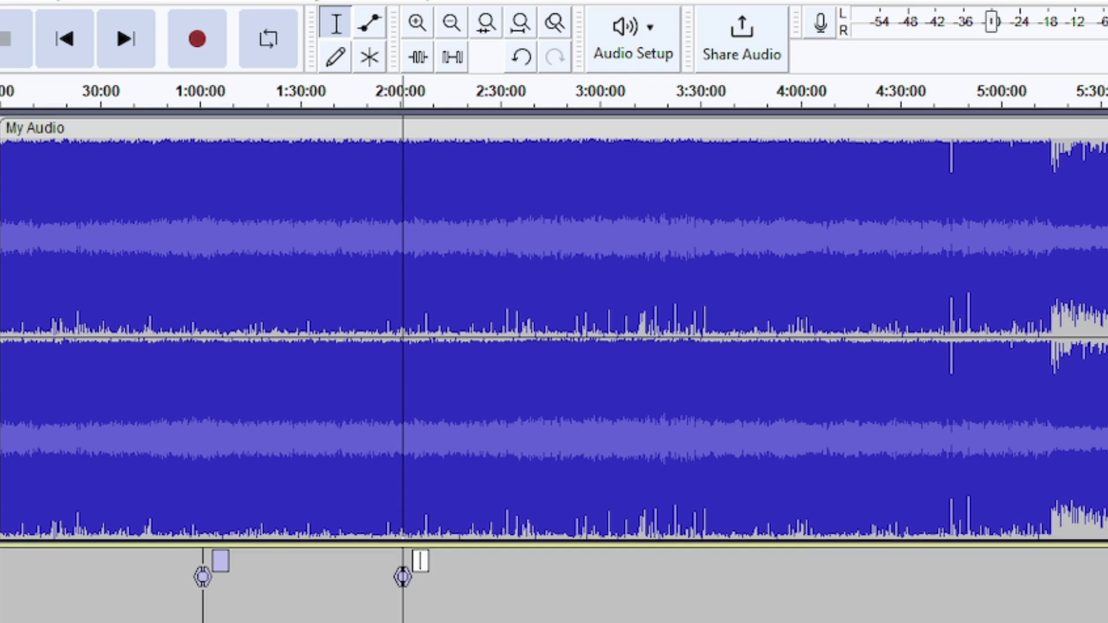
{"action": "left_click", "coordinate": [218, 577]}
{"action": "type", "text": "2"}
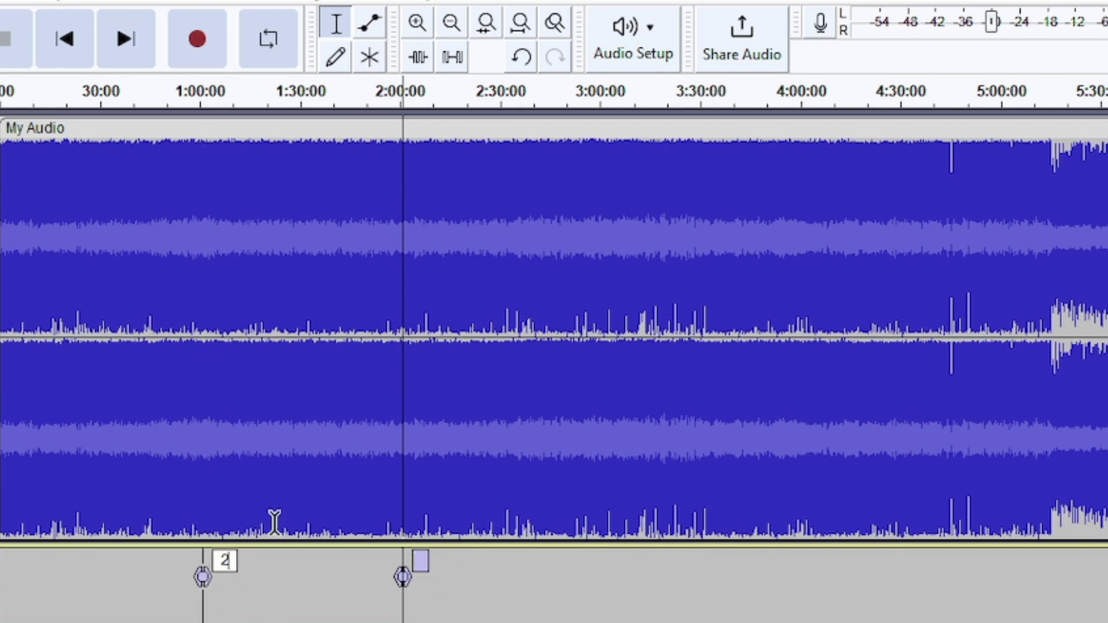
{"action": "left_click", "coordinate": [422, 562]}
{"action": "type", "text": "3"}
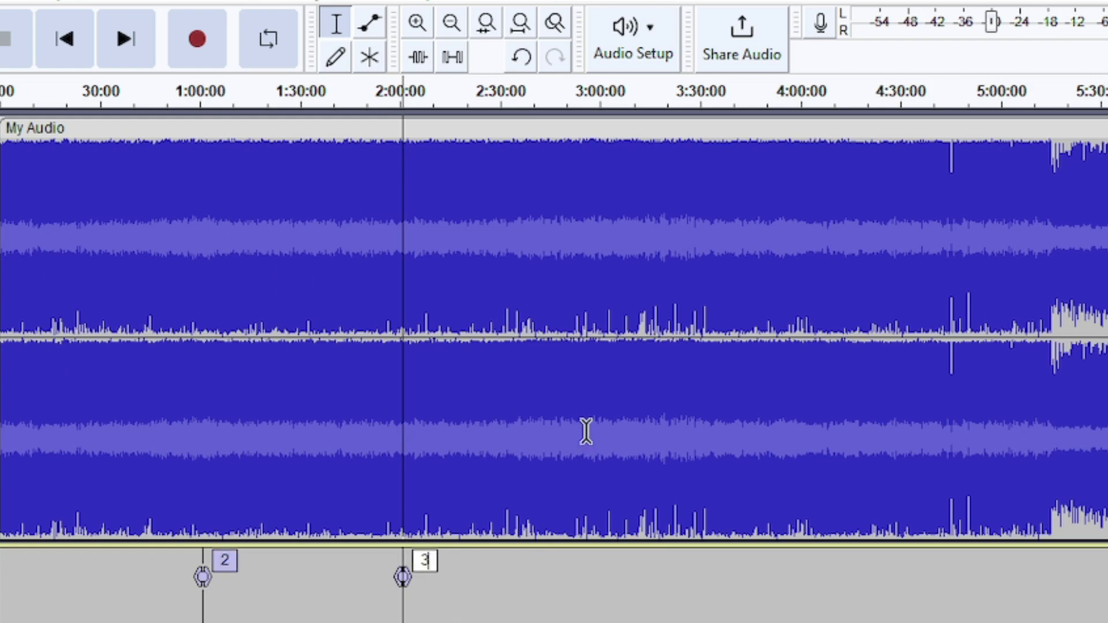
- Add labels at about 3:00:00 and 4:00:00 on the timeline and name them 4 and 5
{"action": "left_click", "coordinate": [602, 152]}
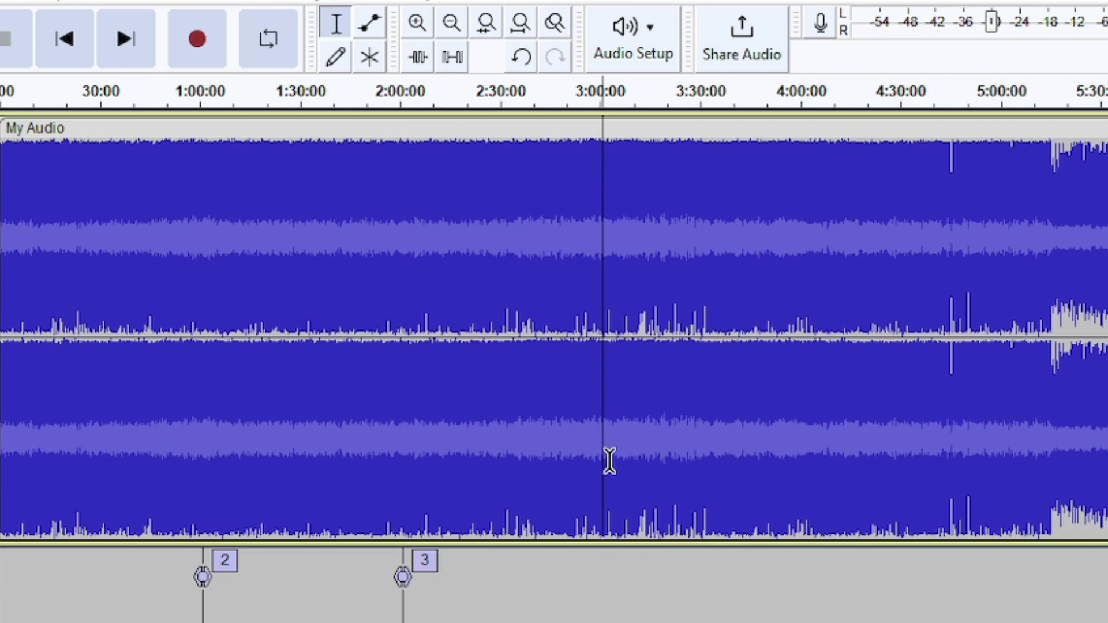
{"action": "key", "text": "ctrl+b"}
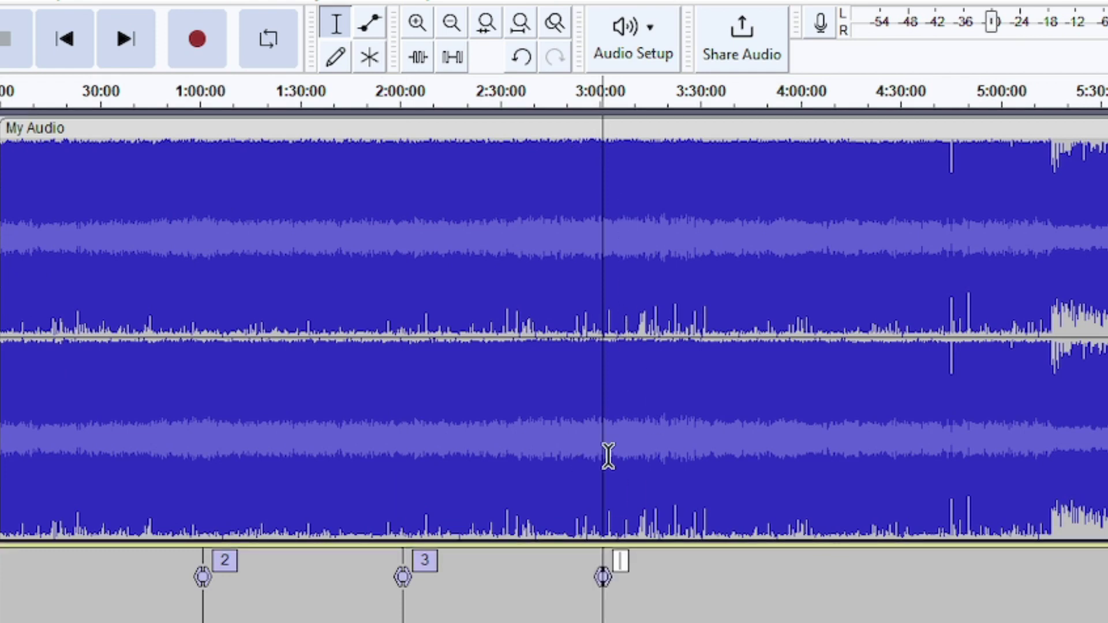
{"action": "type", "text": "4"}
{"action": "left_click", "coordinate": [803, 158]}
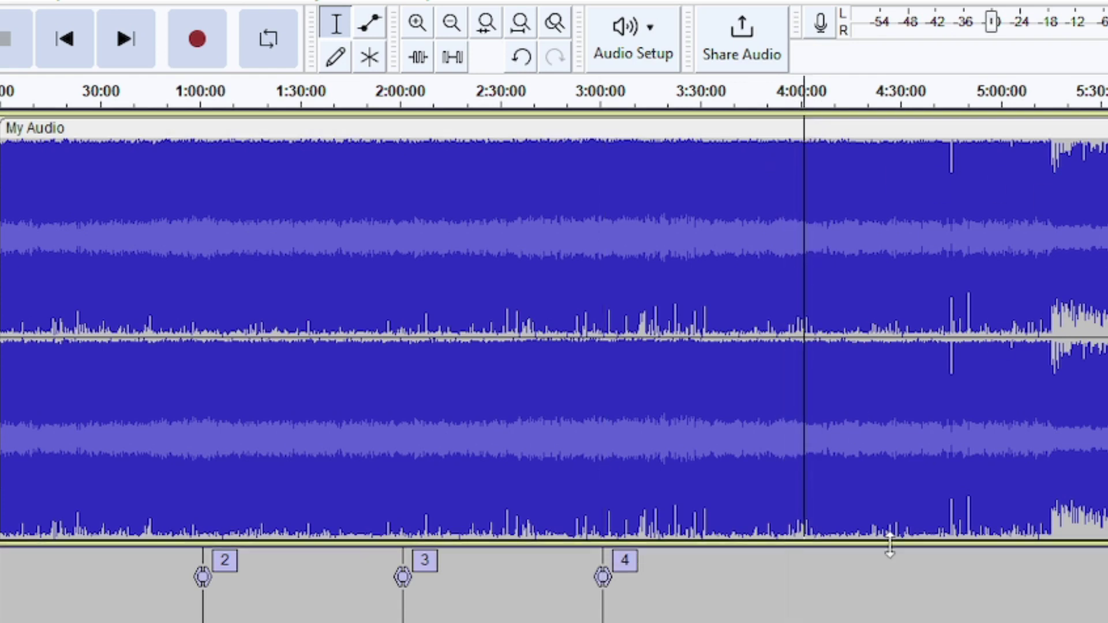
{"action": "key", "text": "ctrl+b"}
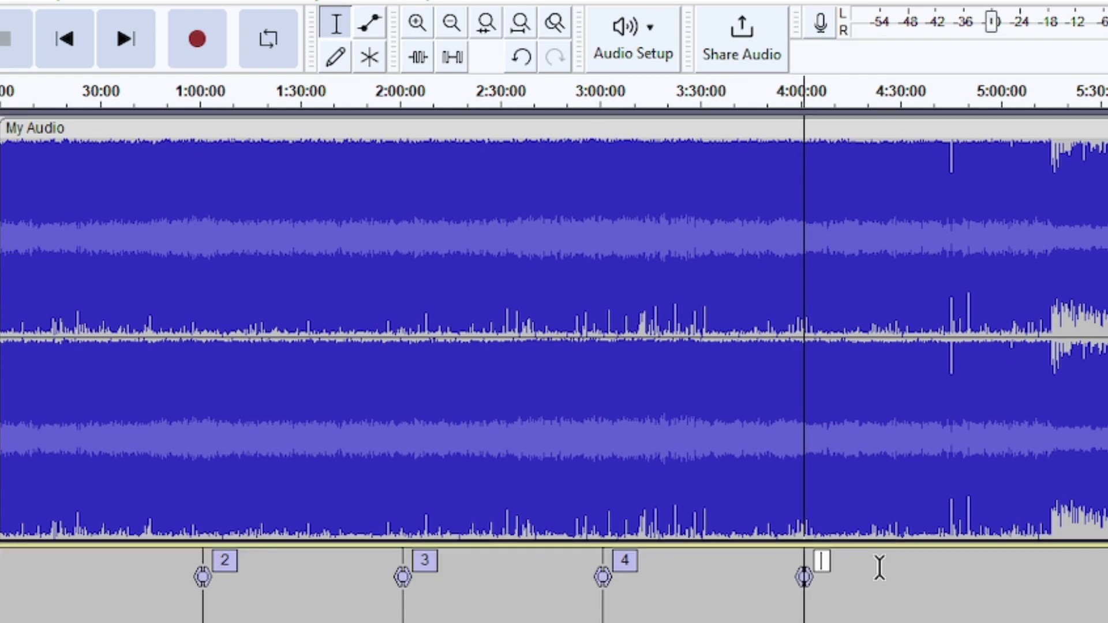
{"action": "type", "text": "5"}
- Add labels at about 5:00:00 and 6:01:30 on the timeline and name them 6 and 7
{"action": "left_click", "coordinate": [1007, 154]}
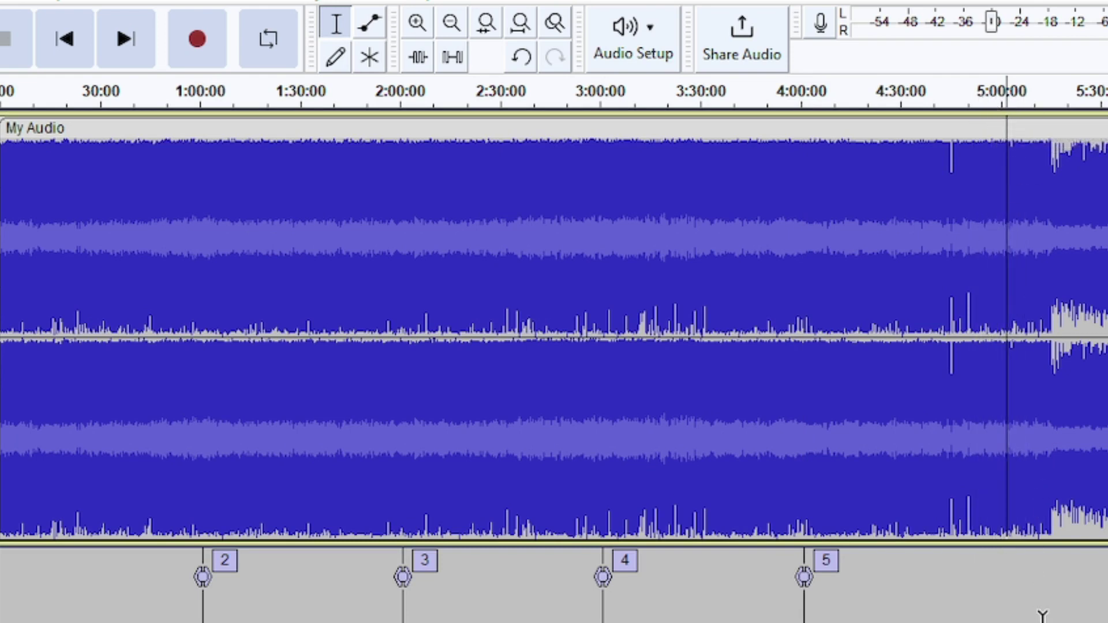
{"action": "key", "text": "ctrl+b"}
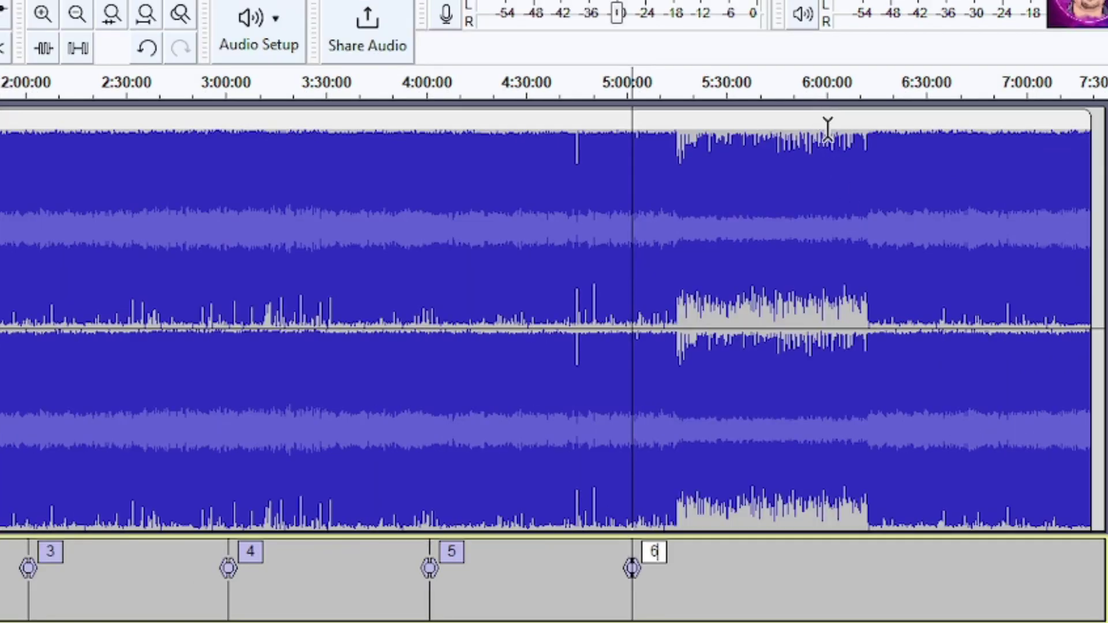
{"action": "left_click", "coordinate": [830, 142]}
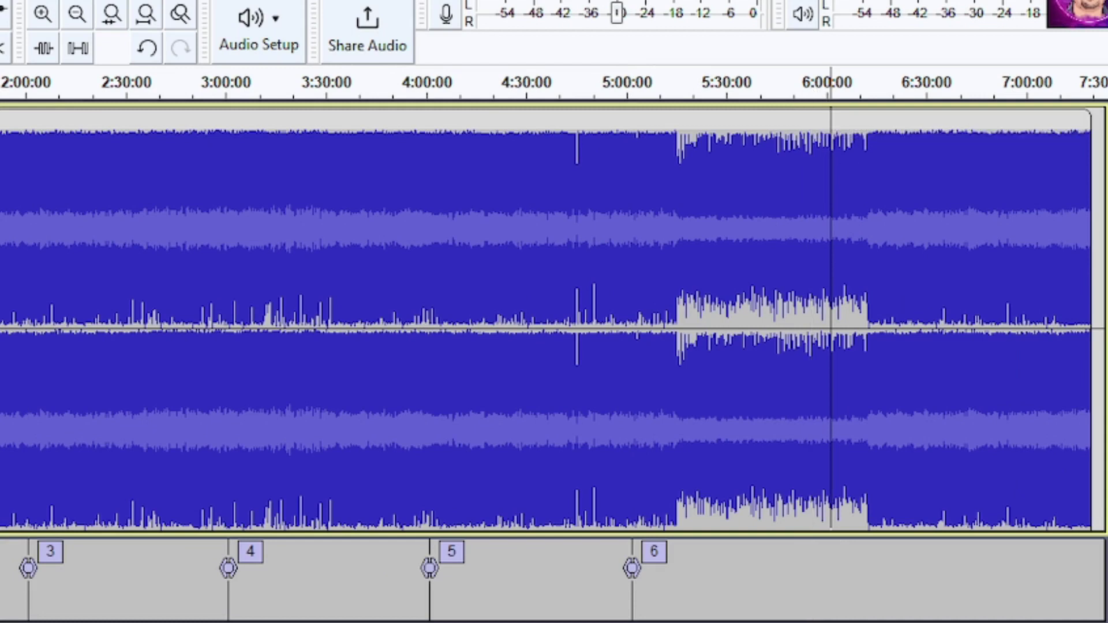
{"action": "key", "text": "ctrl+b"}
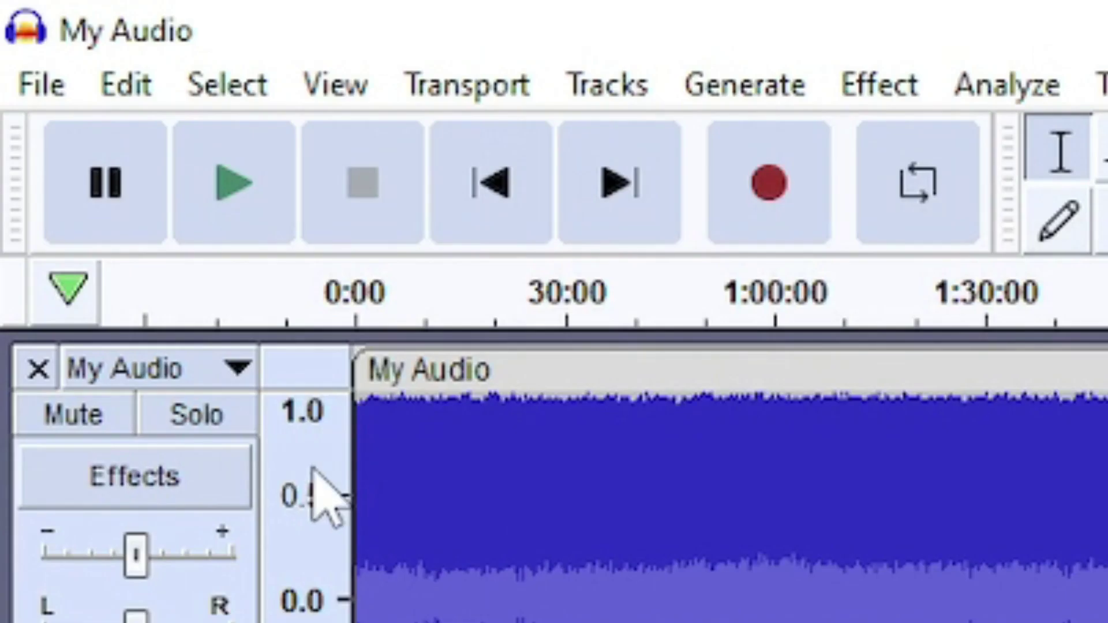
- Export the audio as multiple stereo MP3 files split by labels and named by label, into the Desktop's audio folder
{"action": "left_click", "coordinate": [35, 91]}
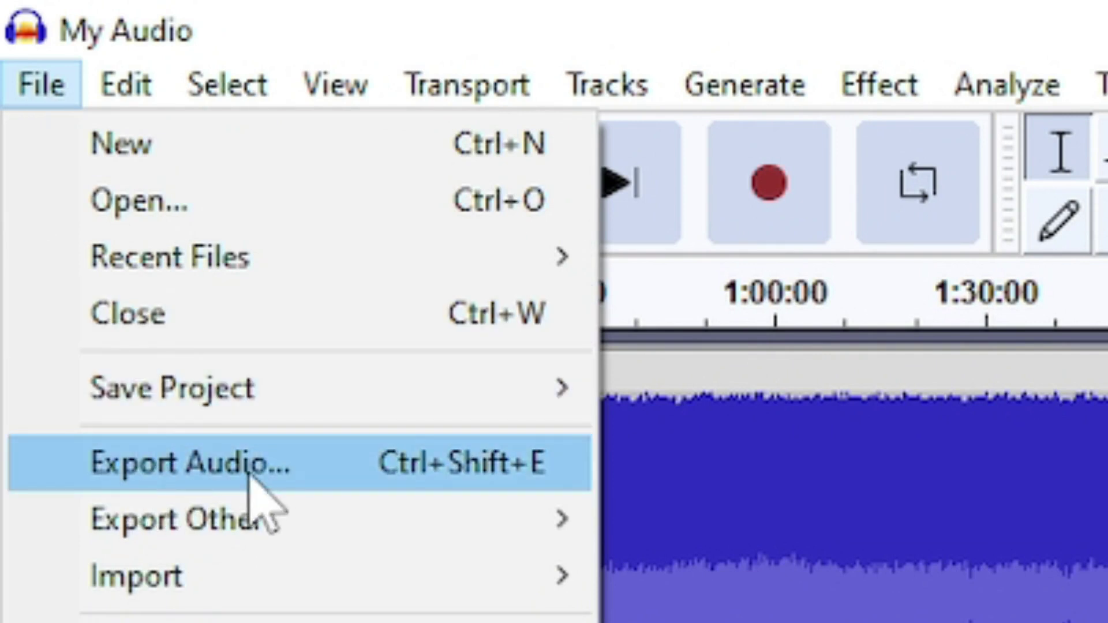
{"action": "left_click", "coordinate": [243, 479]}
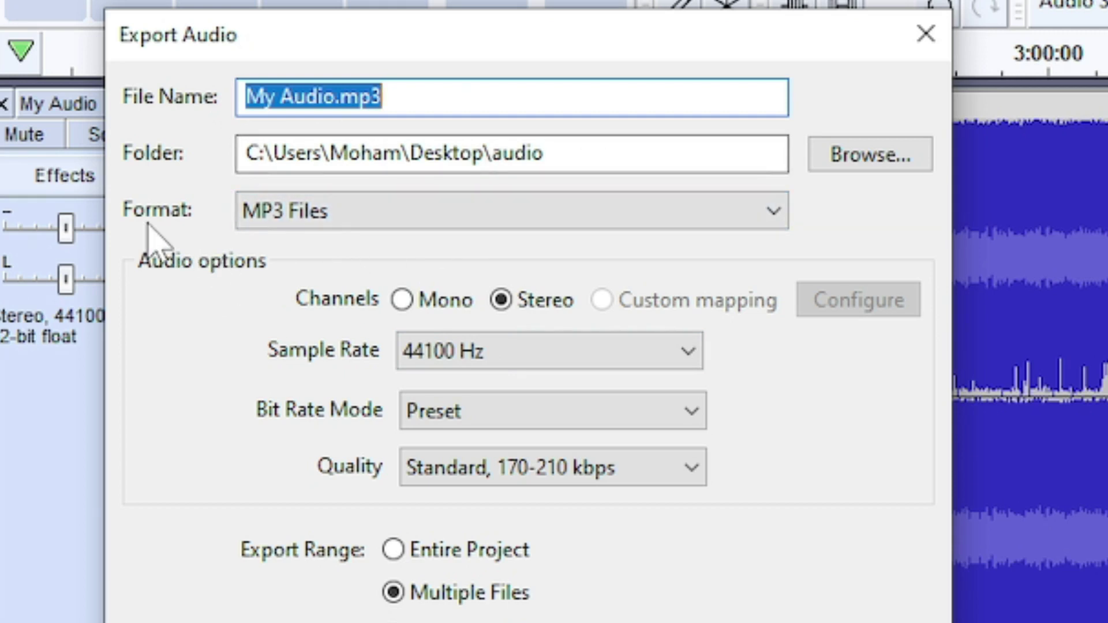
{"action": "left_click", "coordinate": [299, 212]}
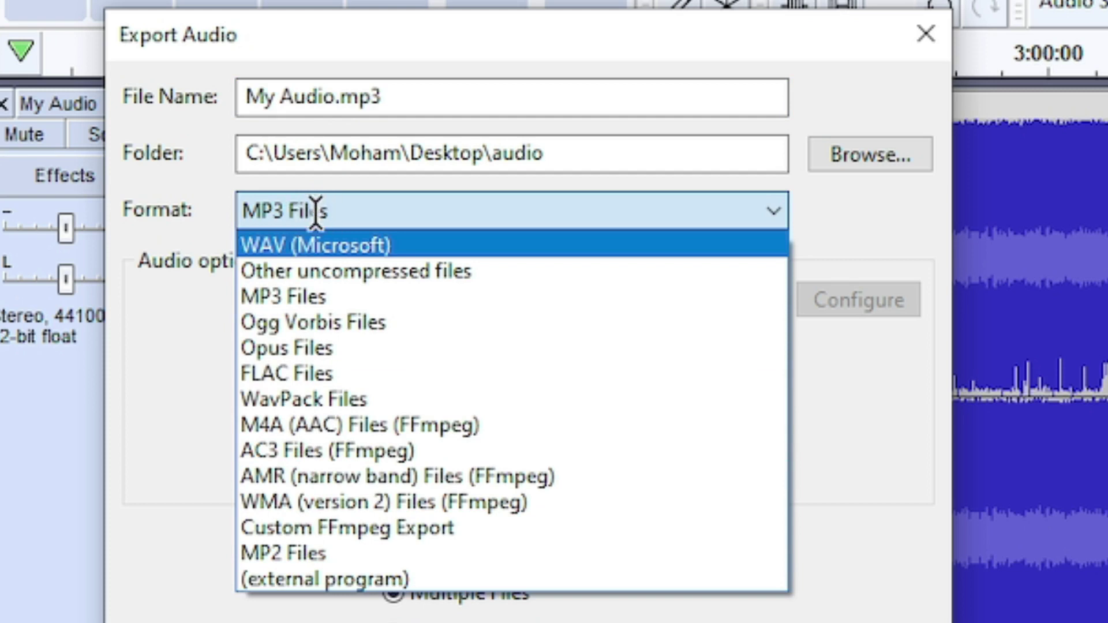
{"action": "left_click", "coordinate": [294, 210]}
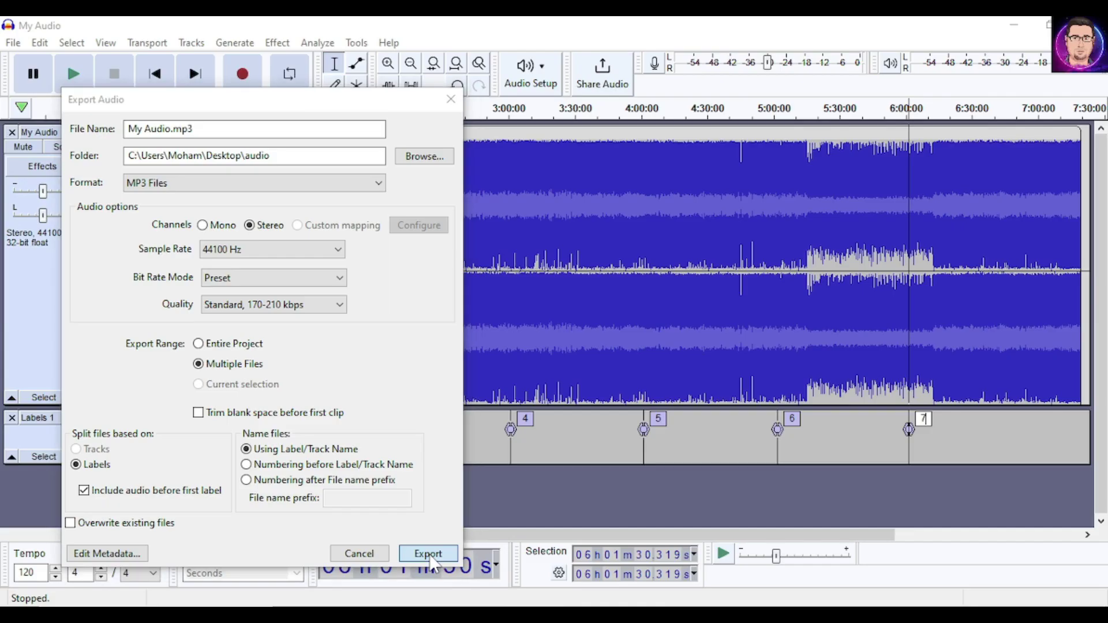
{"action": "left_click", "coordinate": [903, 600]}
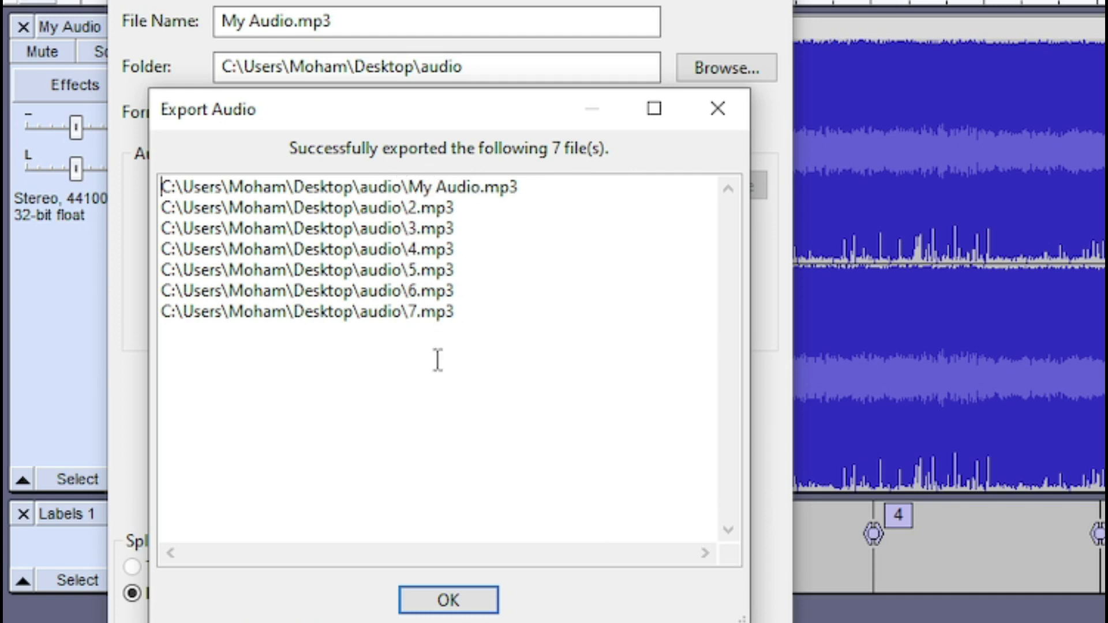
{"action": "left_click", "coordinate": [453, 603]}
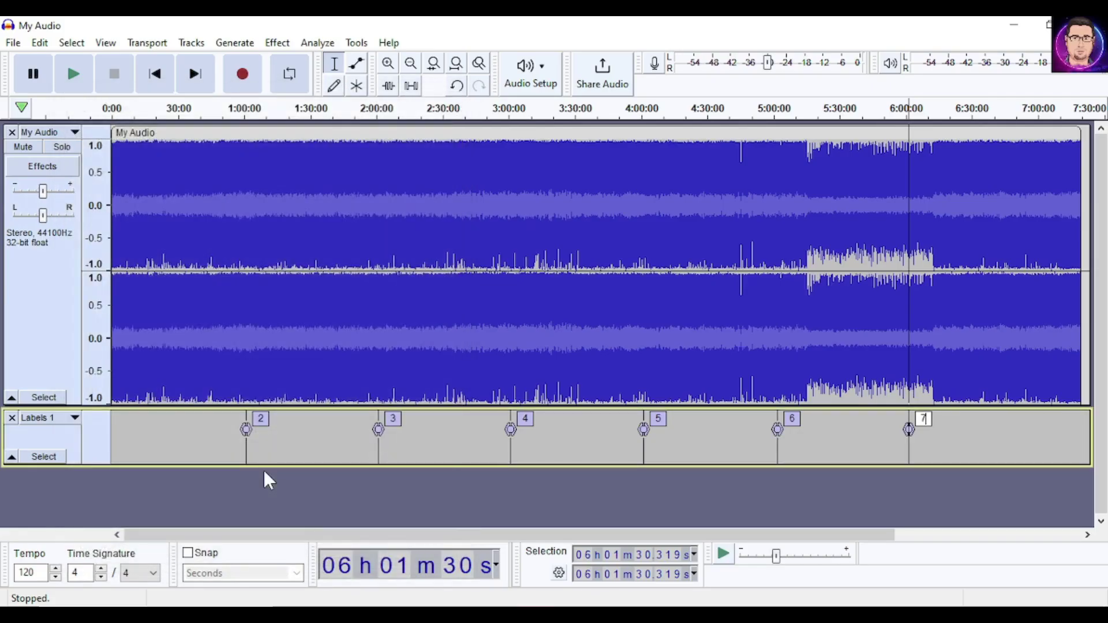
- Switch to the audio folder on the desktop and rename the exported My Audio file as 1
{"action": "left_click", "coordinate": [1013, 25]}
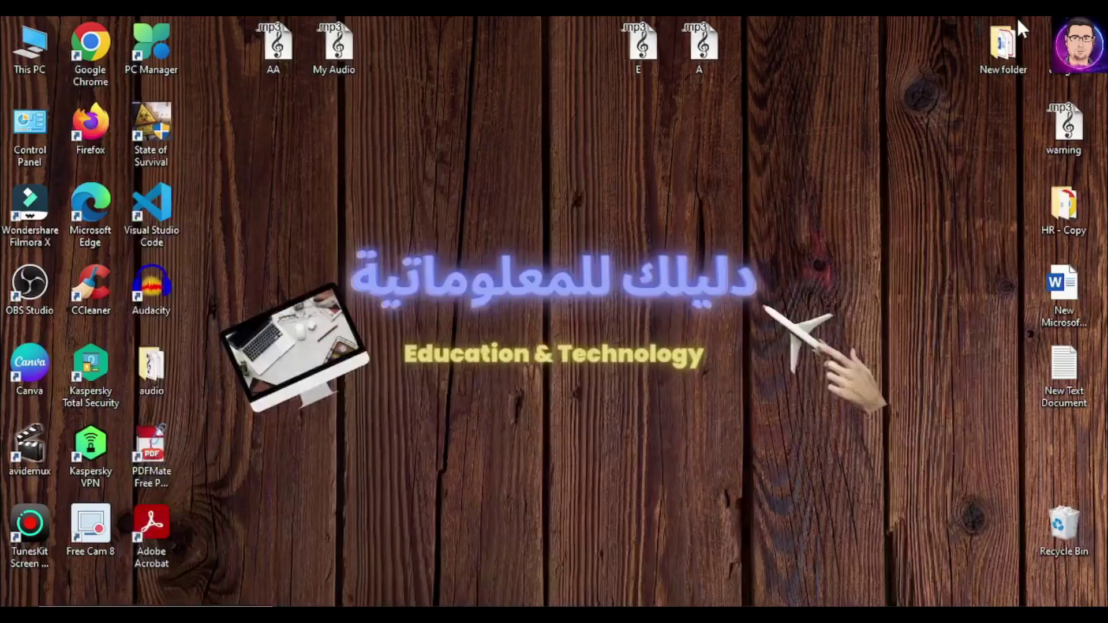
{"action": "double_click", "coordinate": [164, 371]}
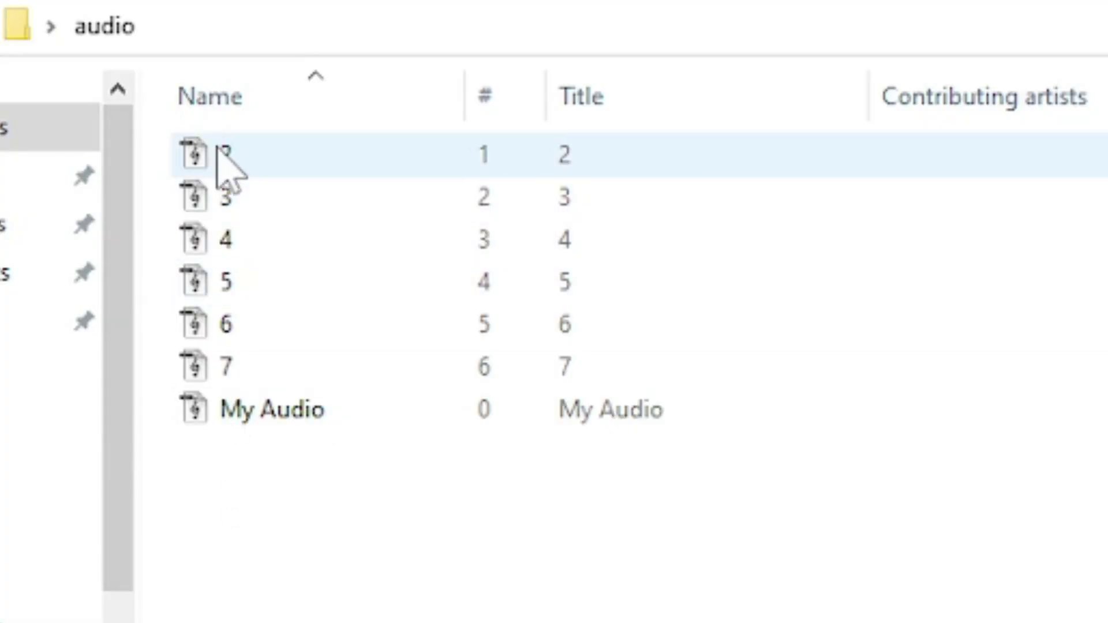
{"action": "double_click", "coordinate": [262, 410]}
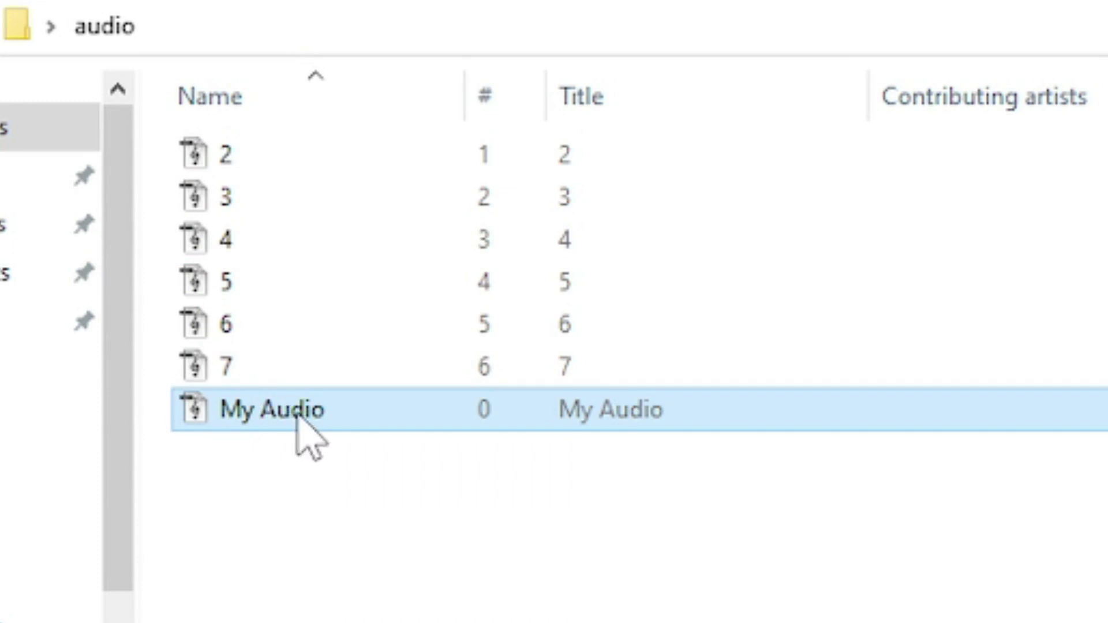
{"action": "left_click", "coordinate": [296, 414]}
{"action": "type", "text": "1"}
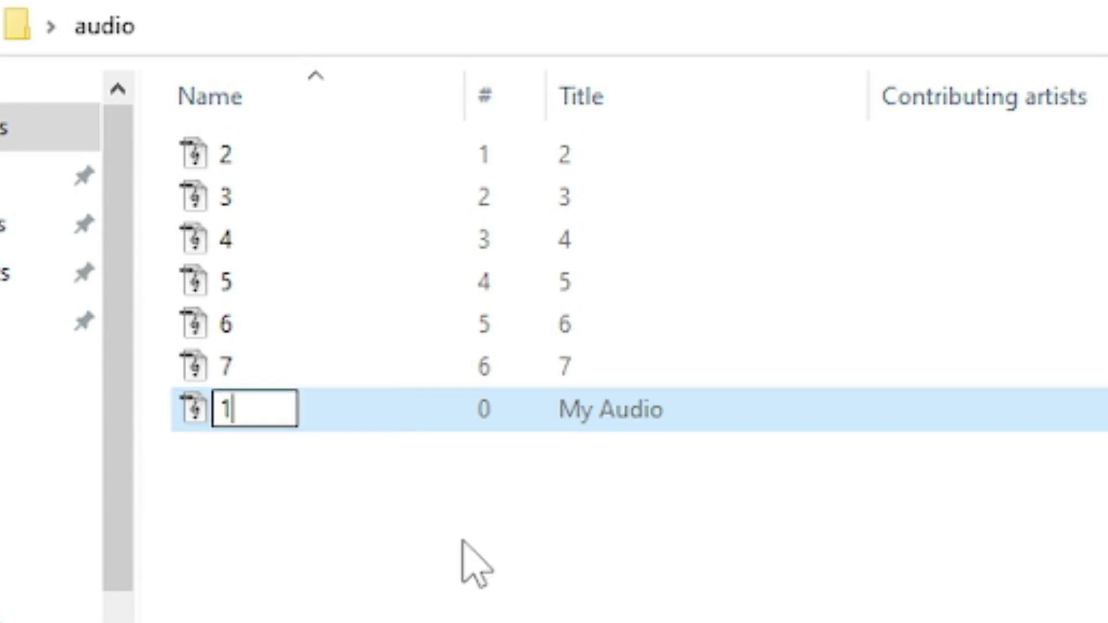
{"action": "left_click", "coordinate": [456, 619]}
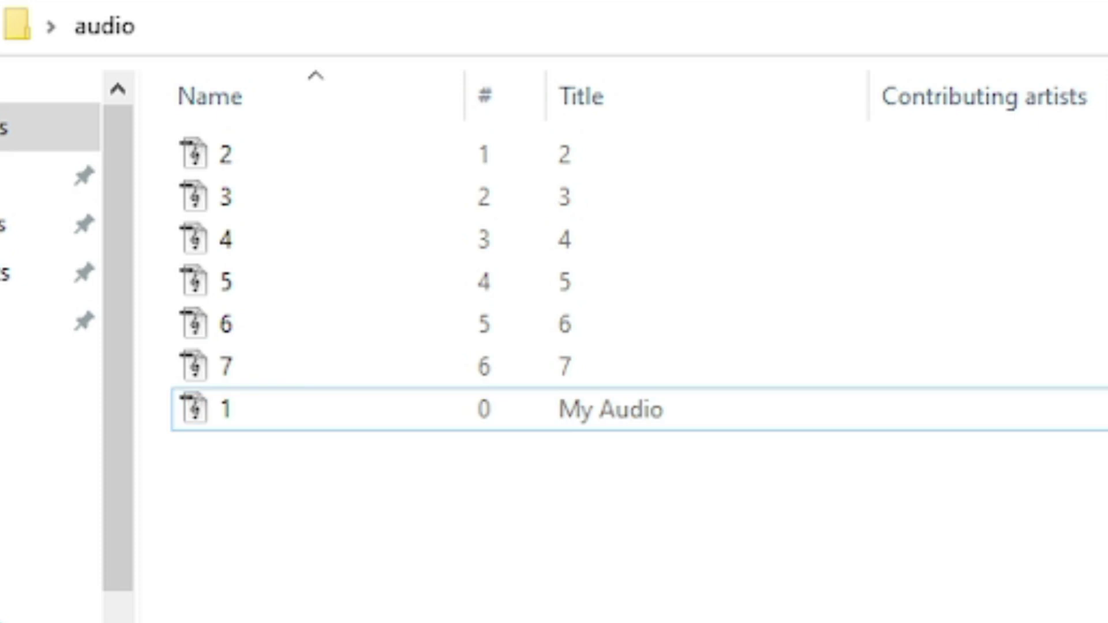